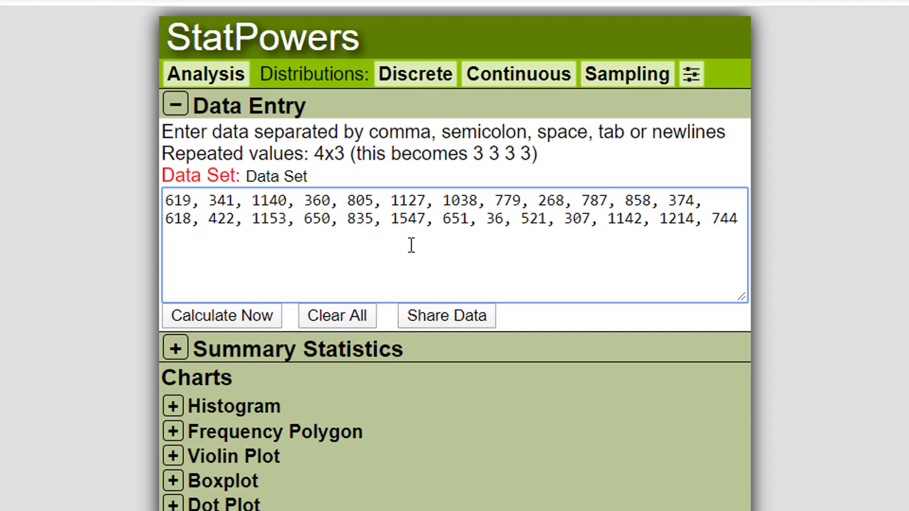
Step: Choose Analysis > Quantitative 1-Sample after browsing the Continuous distributions list
left_click(242, 76)
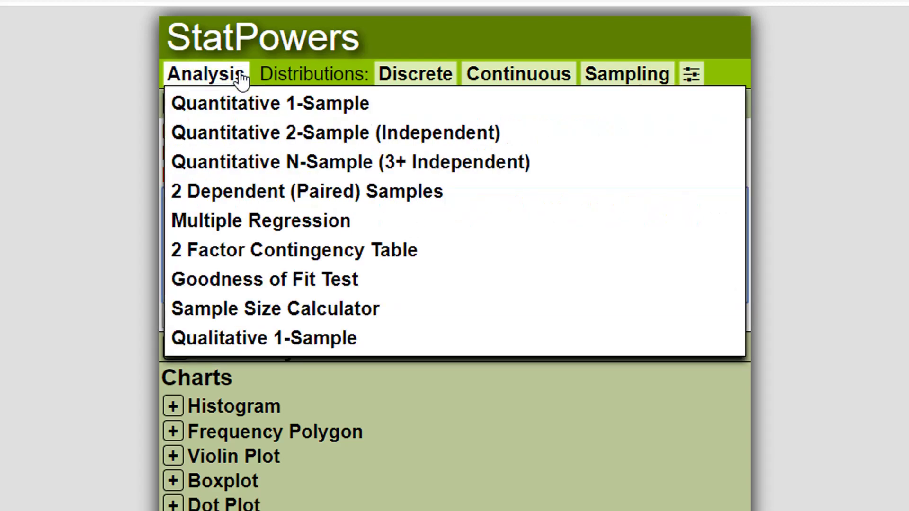
left_click(488, 82)
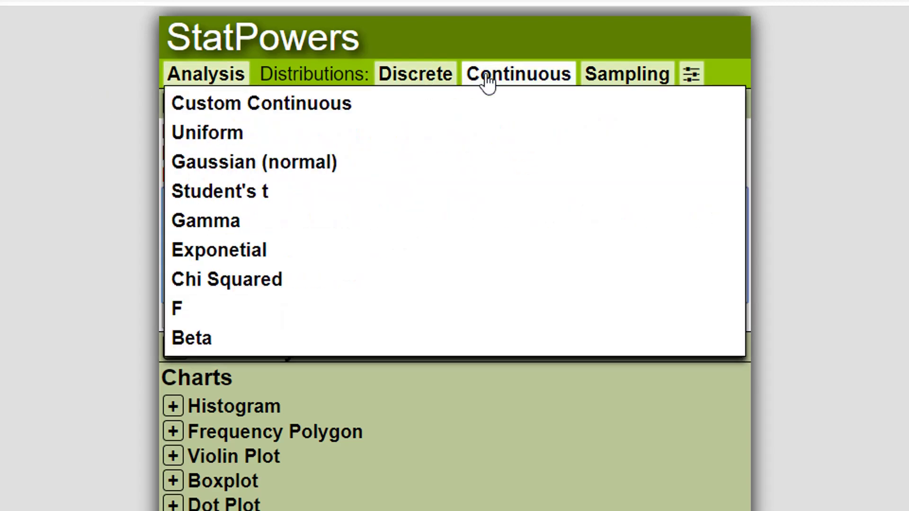
mouse_move(236, 83)
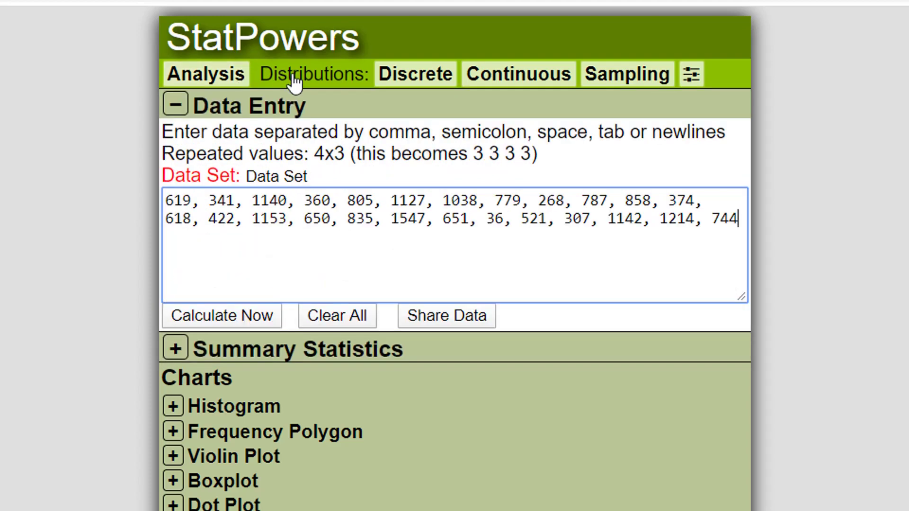
mouse_move(208, 81)
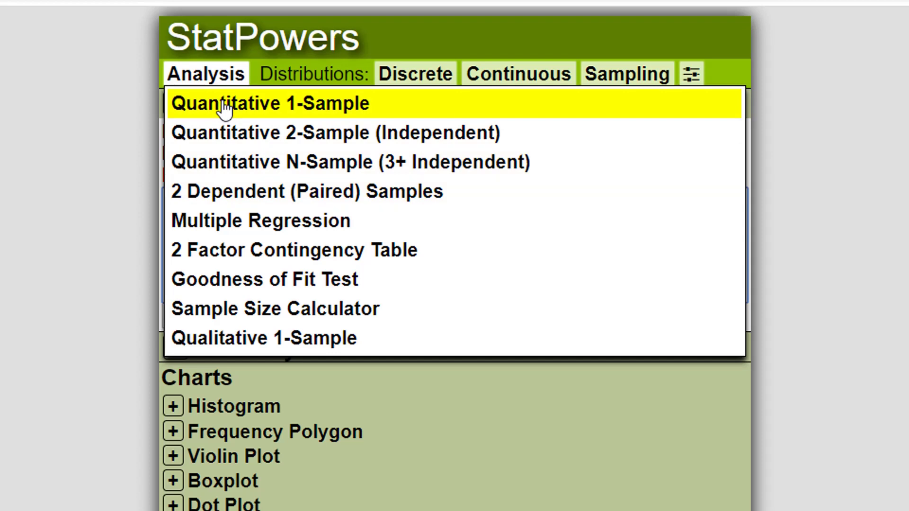
left_click(269, 100)
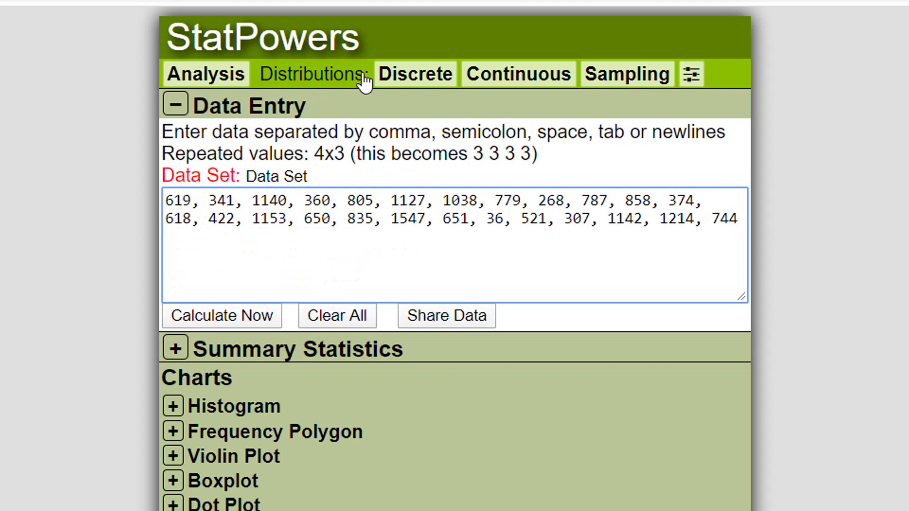
mouse_move(395, 81)
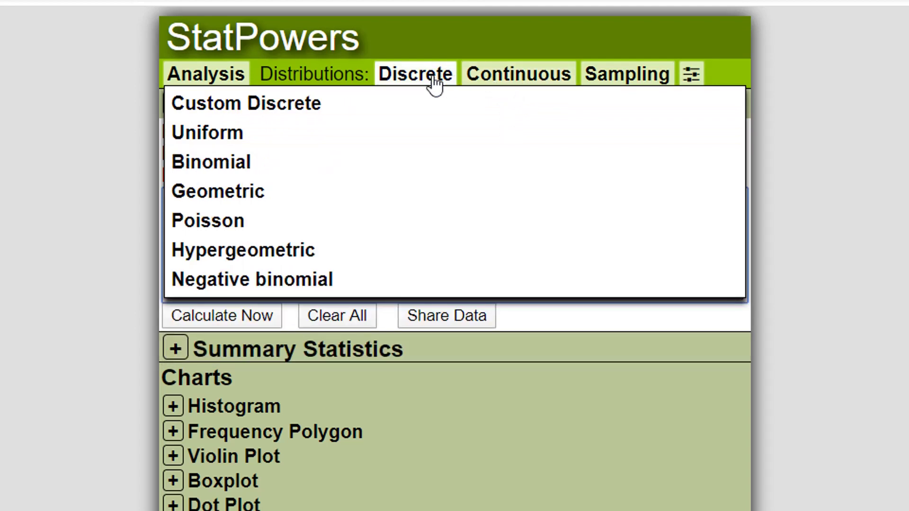
mouse_move(492, 81)
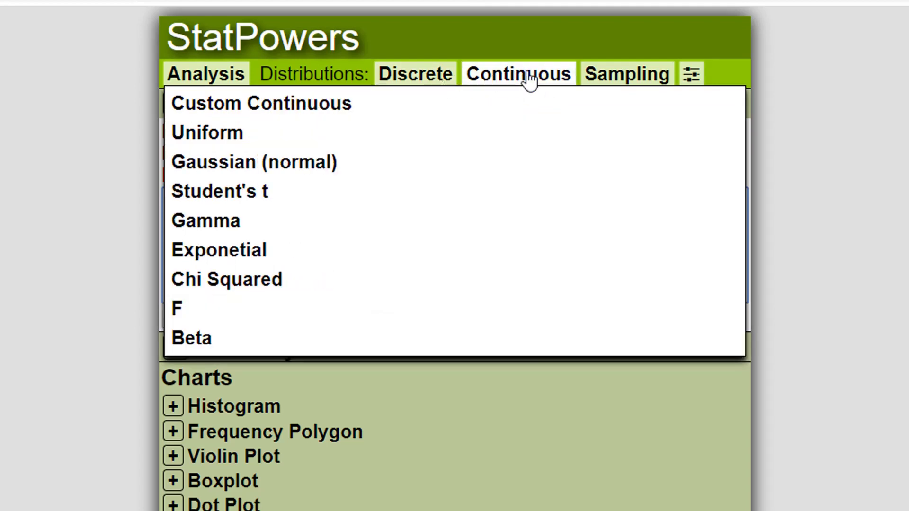
mouse_move(450, 83)
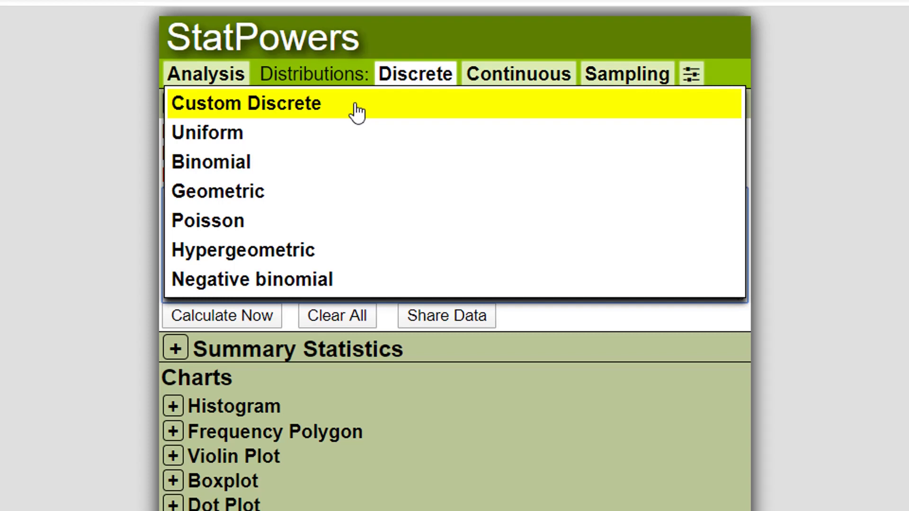
Step: Show the Continuous > Sampling list with Sampling Distribution (Mean), (Sum) and (Proportion)
mouse_move(532, 82)
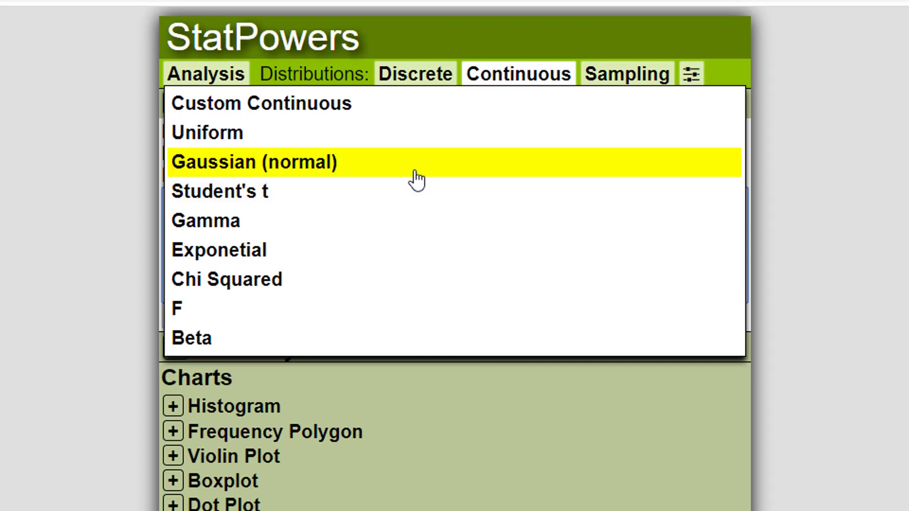
mouse_move(633, 91)
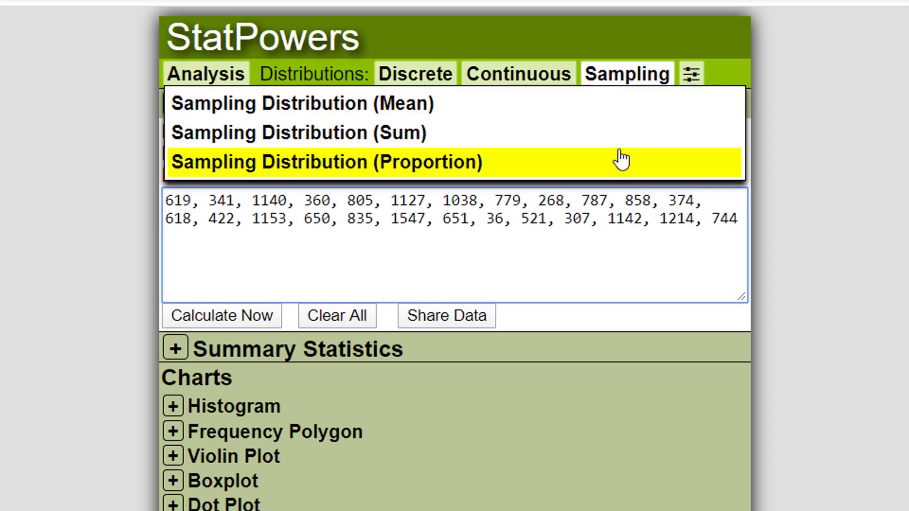
Step: Toggle the Colorful setting to switch the page colours from green to reddish-brown
mouse_move(698, 93)
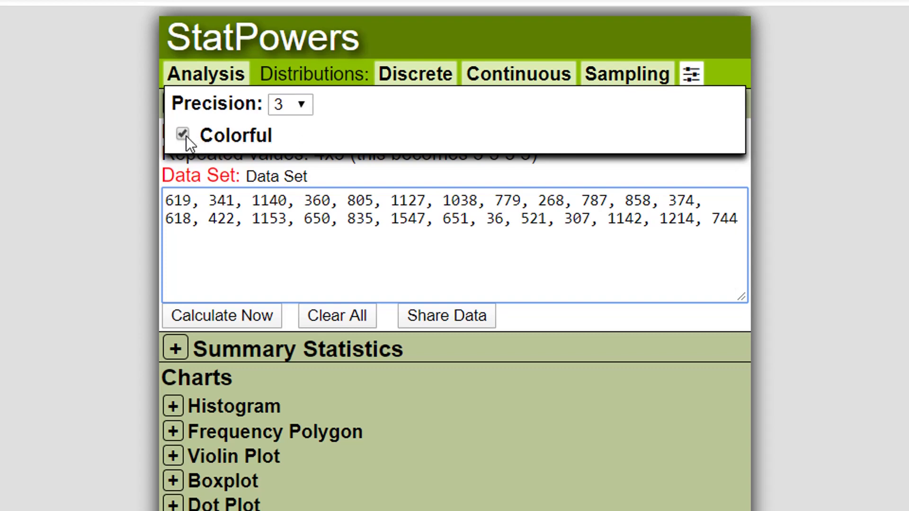
left_click(94, 204)
mouse_move(635, 90)
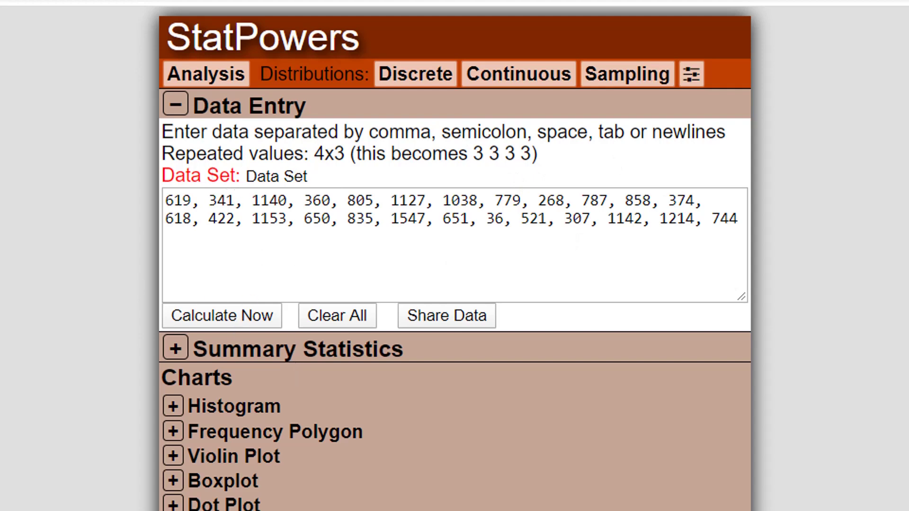
Step: Rename the data set to 'Precipitation Data', with values listed ascending from 36 to 1547
mouse_move(222, 78)
left_click(284, 176)
double_click(291, 177)
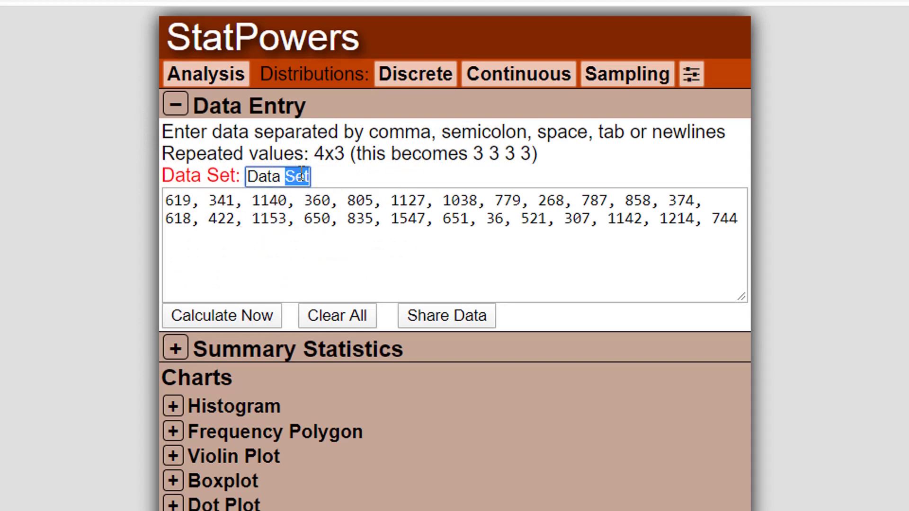
left_click_drag(291, 176, 260, 181)
type("P")
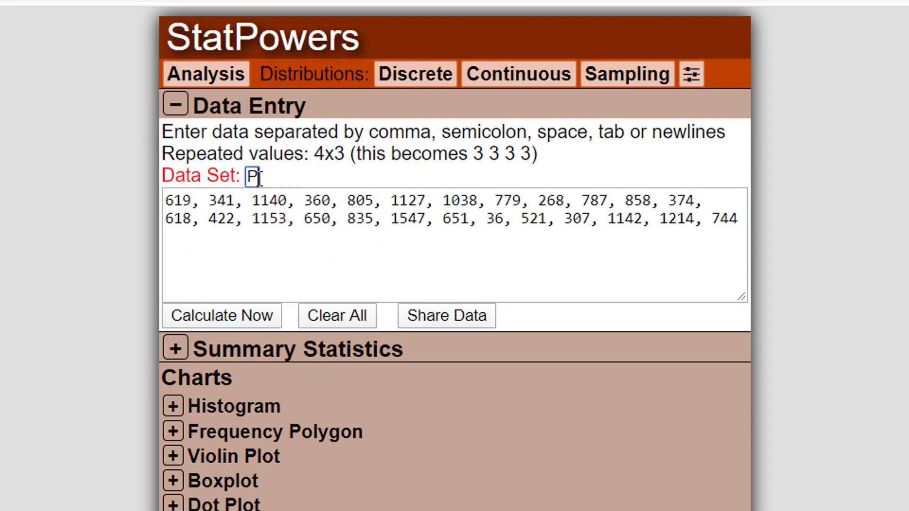
type("recipitation Data")
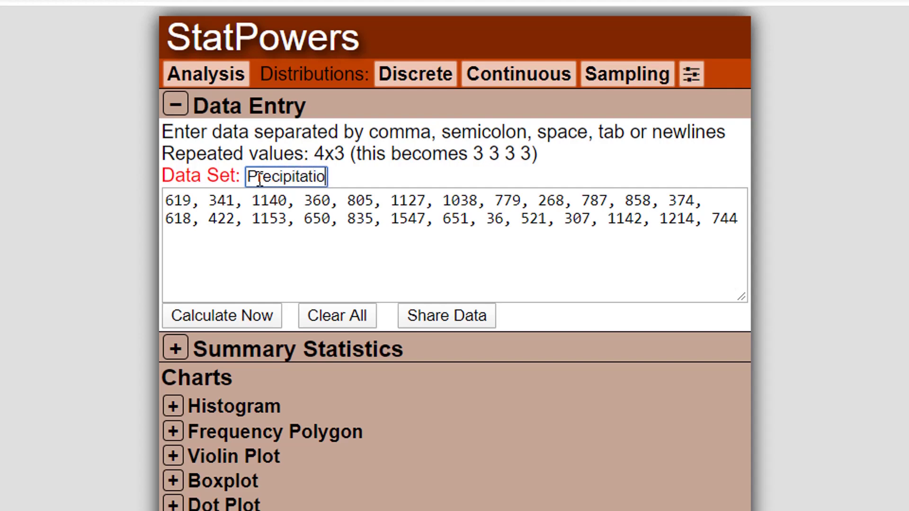
left_click(343, 208)
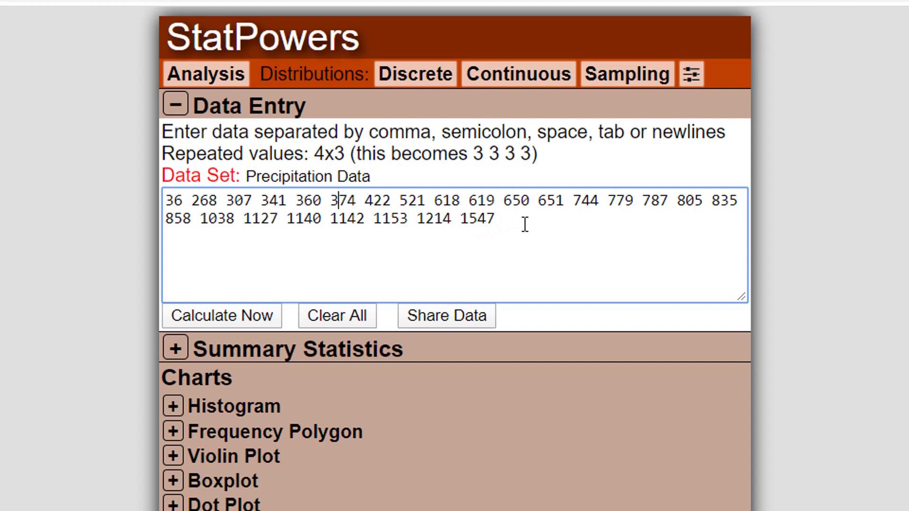
left_click(505, 225)
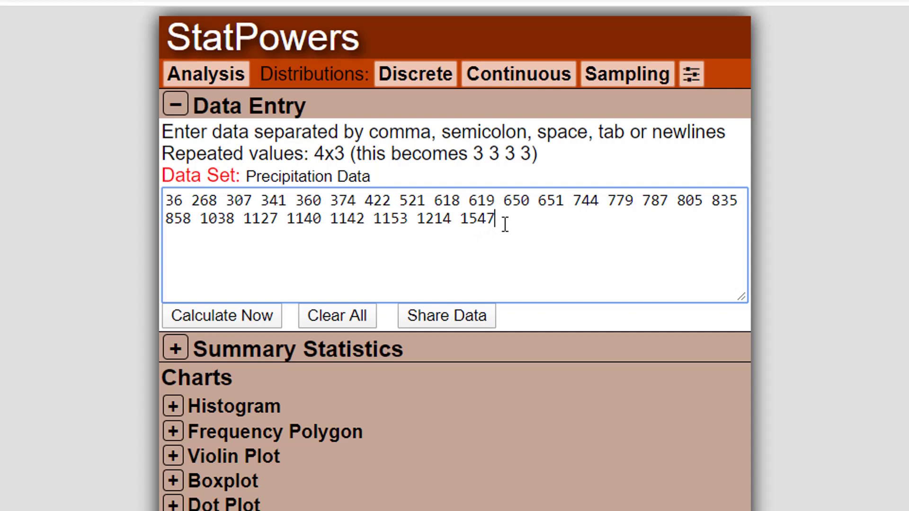
left_click(477, 178)
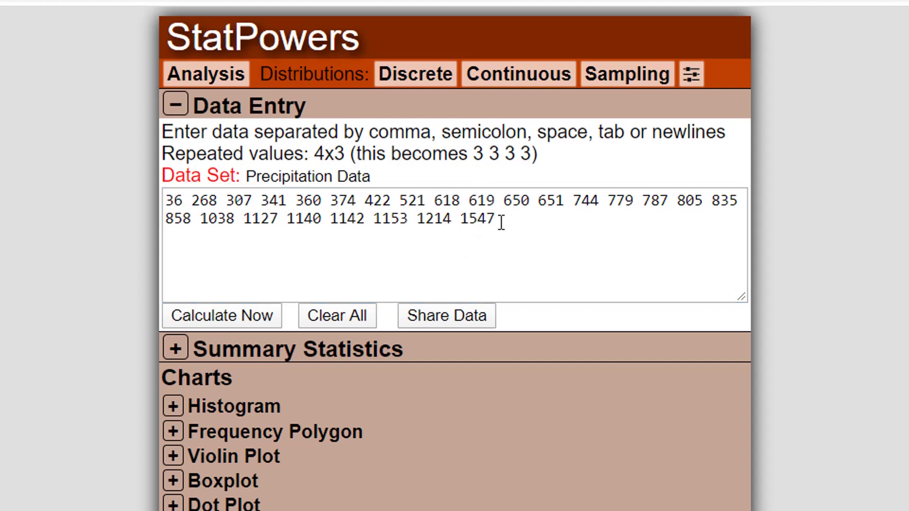
left_click(202, 199)
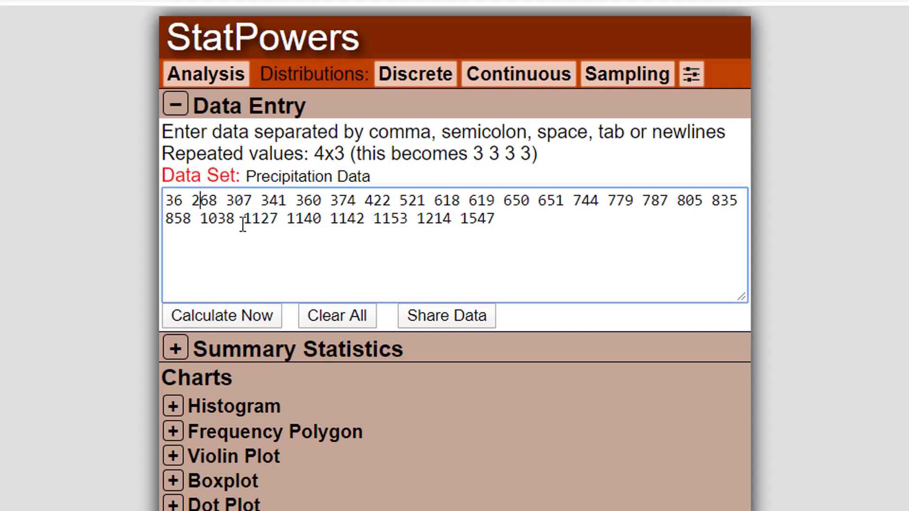
left_click(500, 225)
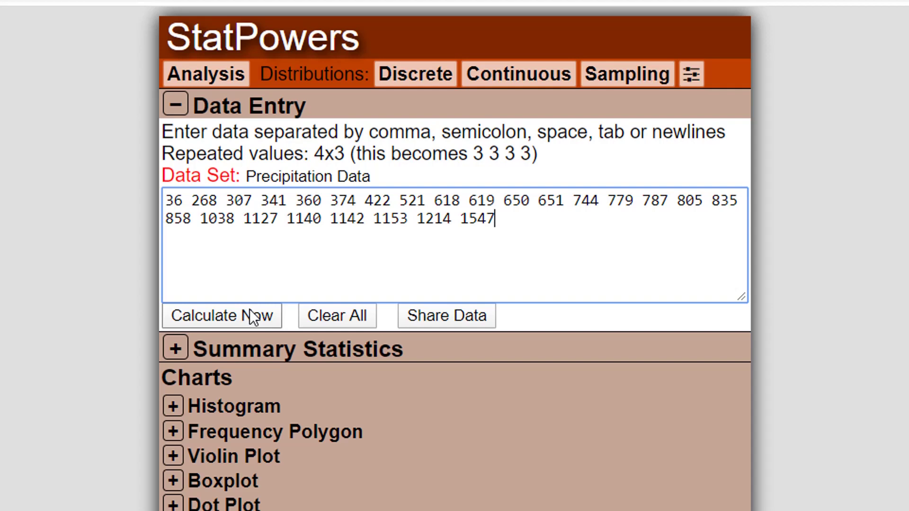
Step: Generate the long and TinyURL share links for Precipitation Data and select the short link
left_click(456, 315)
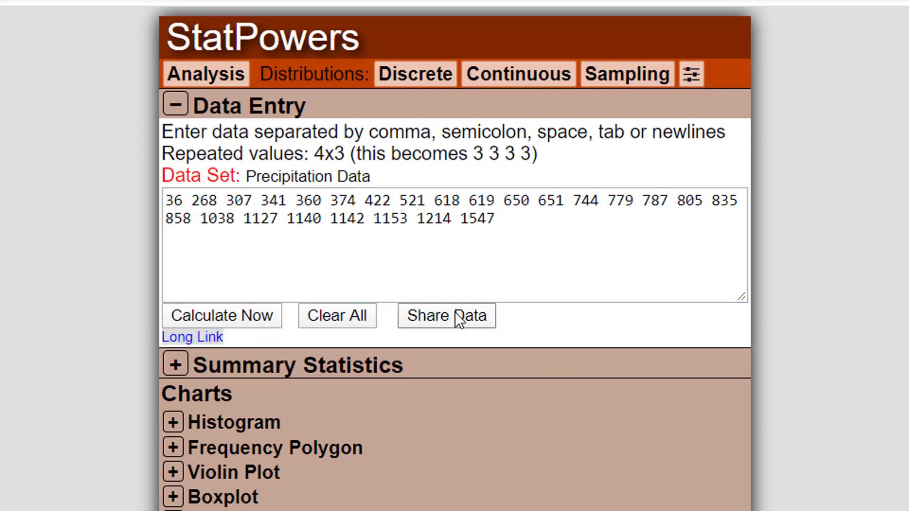
left_click_drag(347, 341, 216, 342)
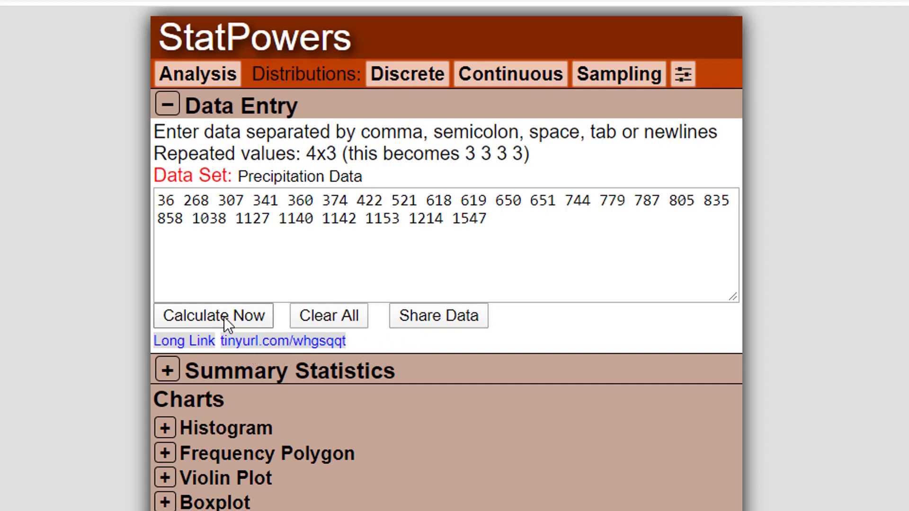
left_click(514, 223)
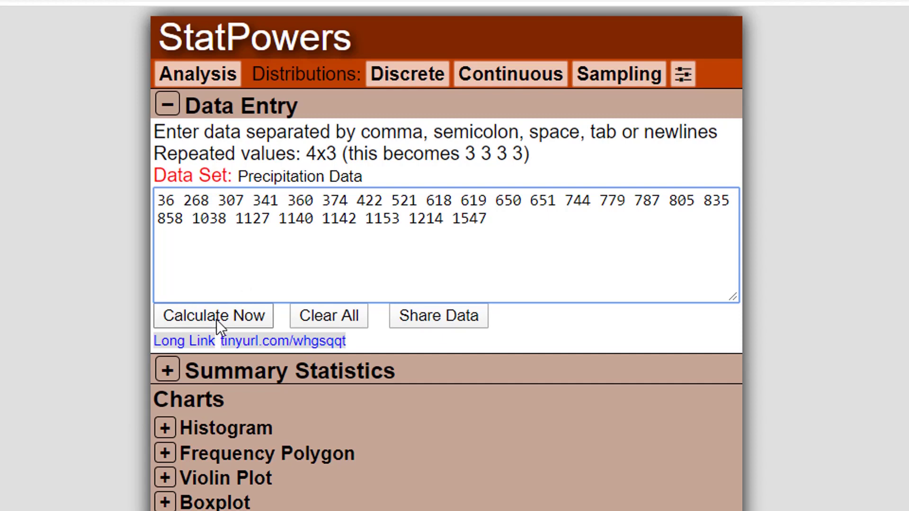
scroll(121, 493, "down", 1)
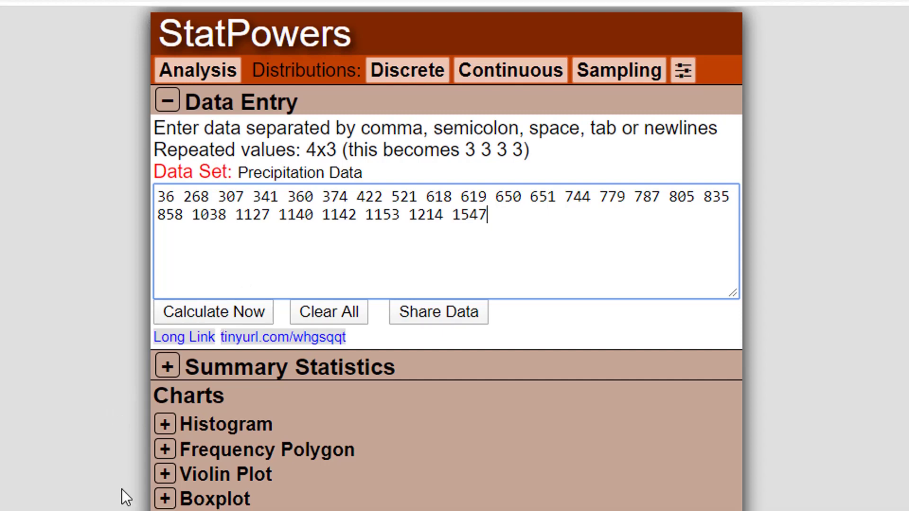
scroll(164, 421, "down", 6)
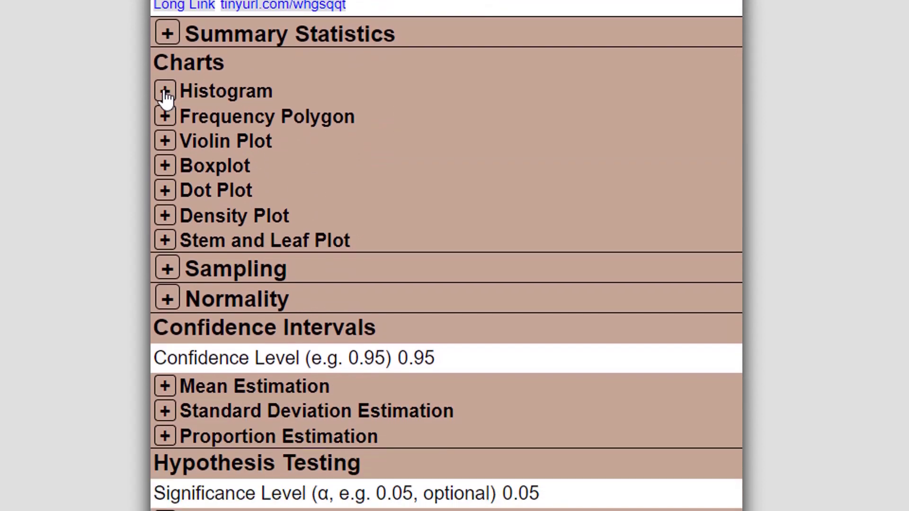
left_click(165, 92)
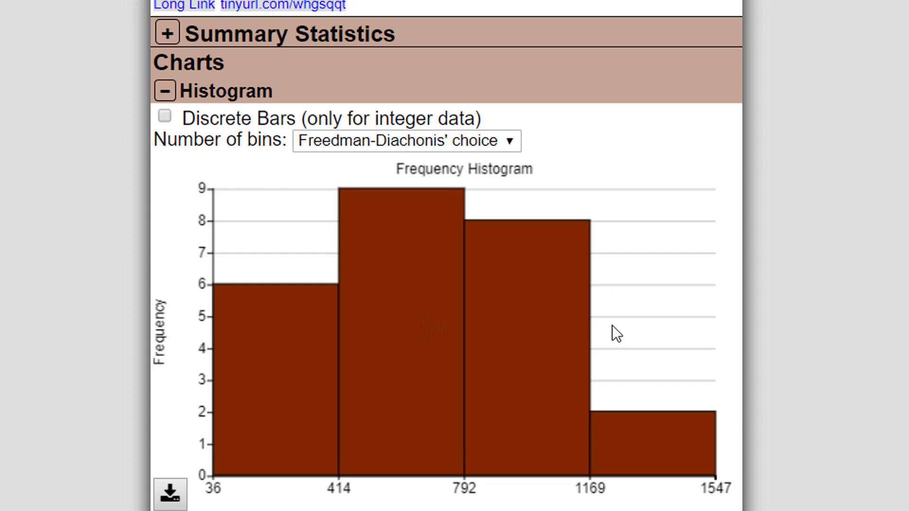
left_click(167, 91)
left_click(164, 190)
scroll(175, 185, "down", 2)
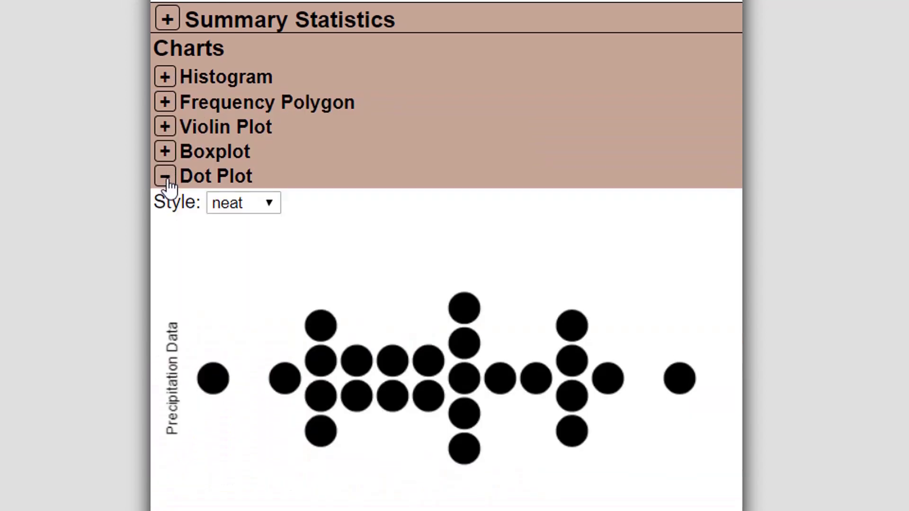
left_click(165, 107)
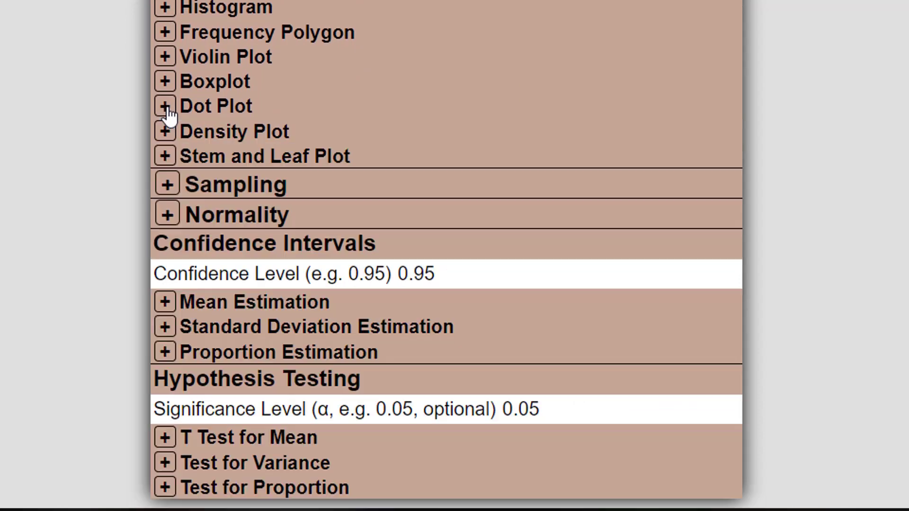
scroll(227, 255, "up", 2)
scroll(239, 270, "up", 2)
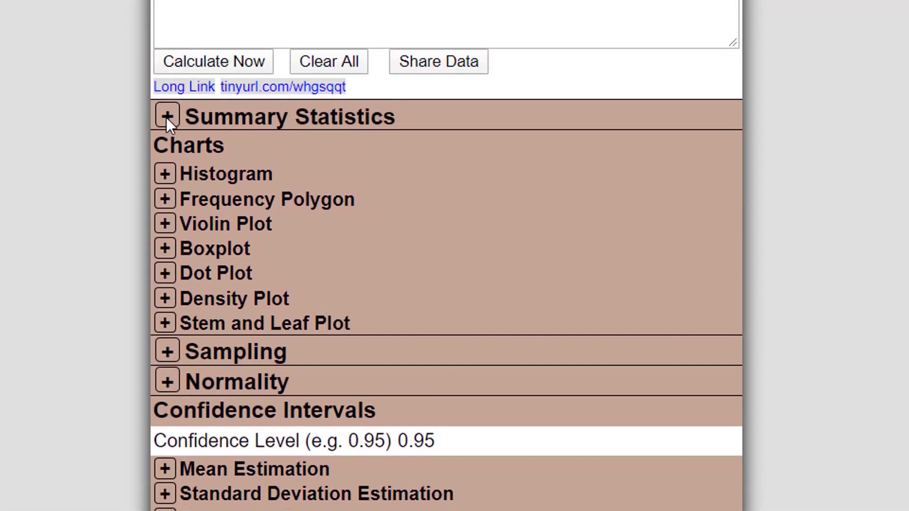
left_click(168, 118)
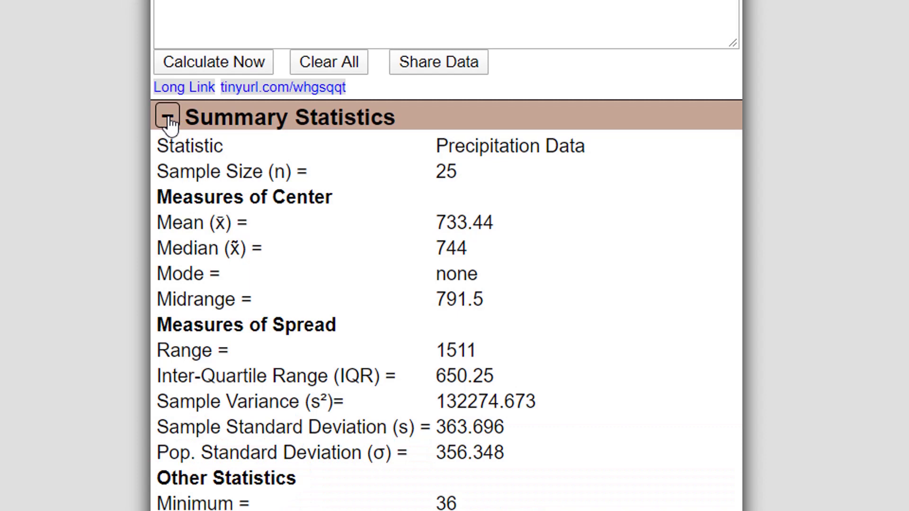
scroll(341, 284, "down", 5)
scroll(343, 284, "up", 2)
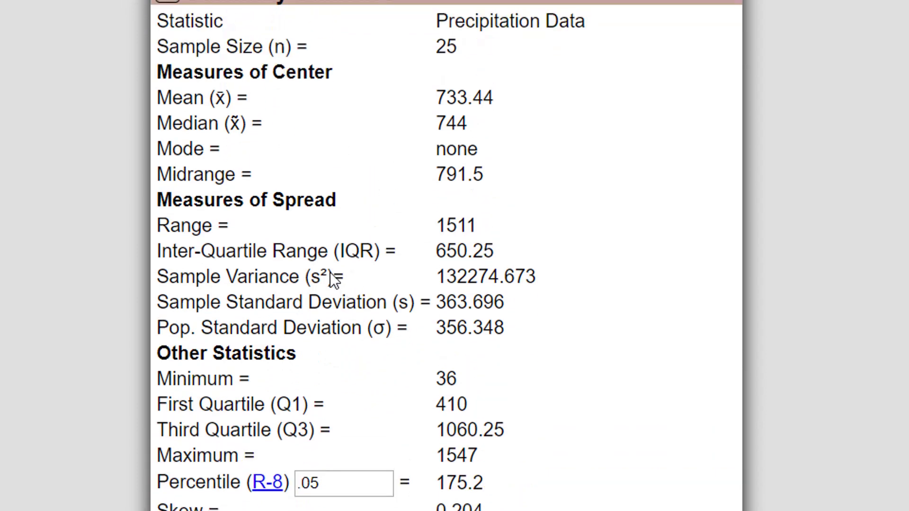
left_click(168, 3)
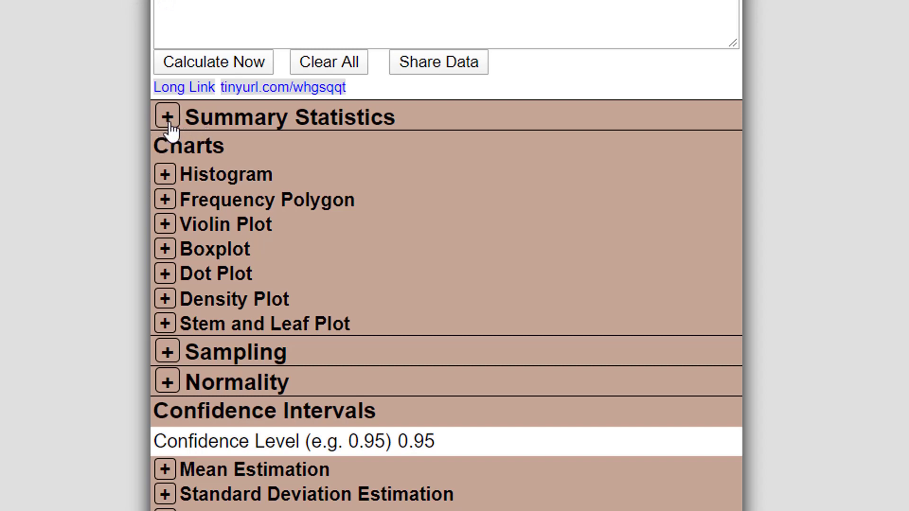
scroll(385, 412, "down", 4)
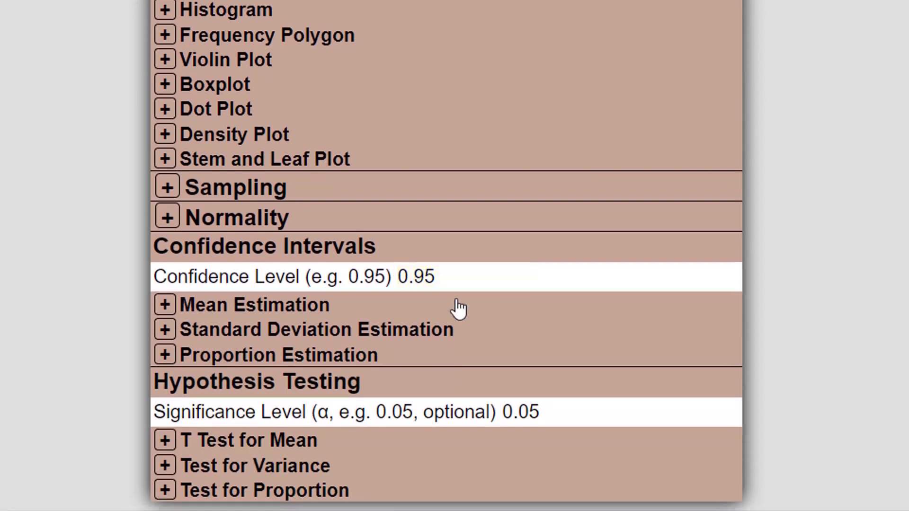
left_click(423, 277)
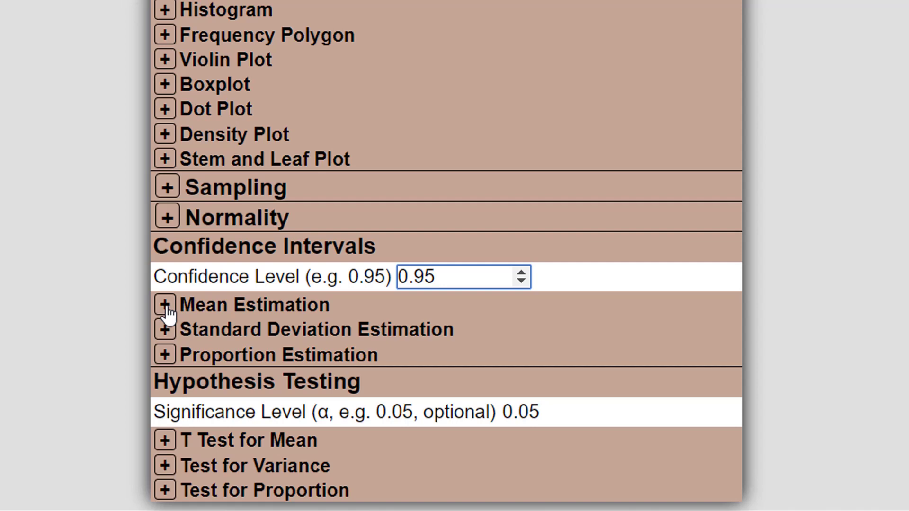
left_click(165, 306)
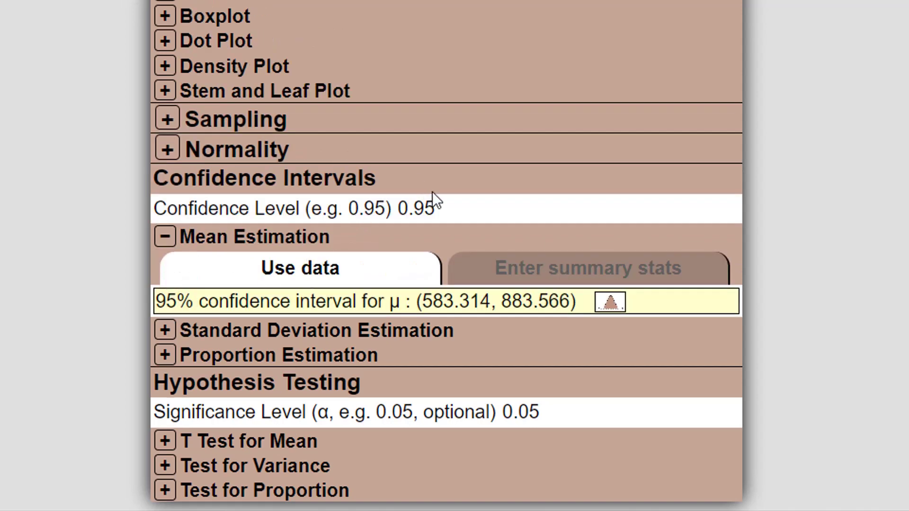
left_click(433, 203)
double_click(403, 211)
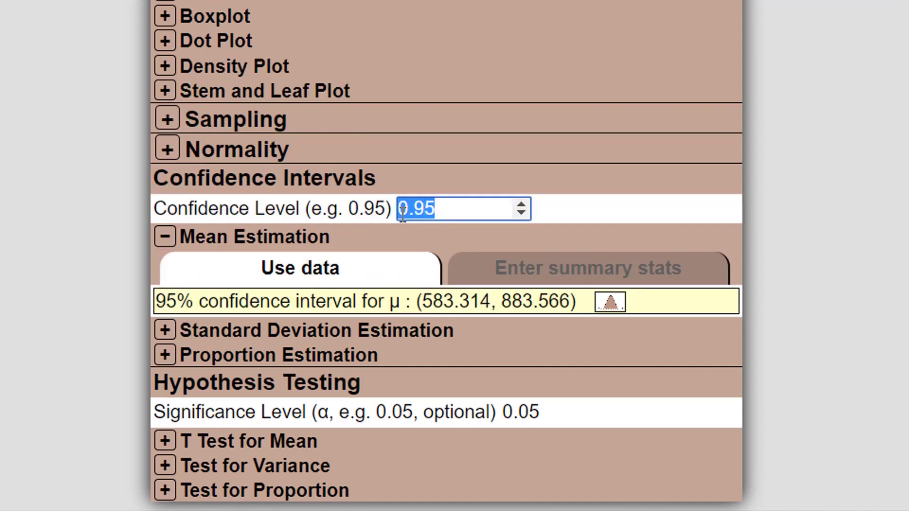
left_click(445, 209)
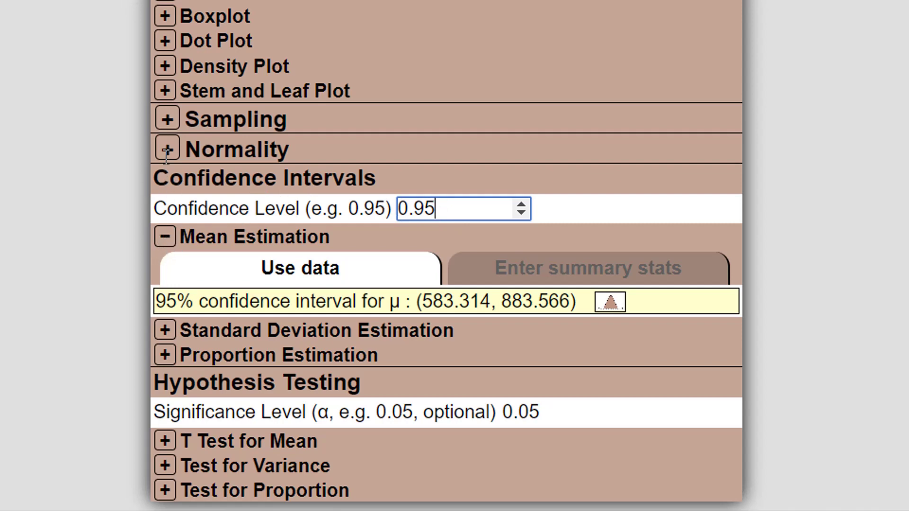
left_click(165, 236)
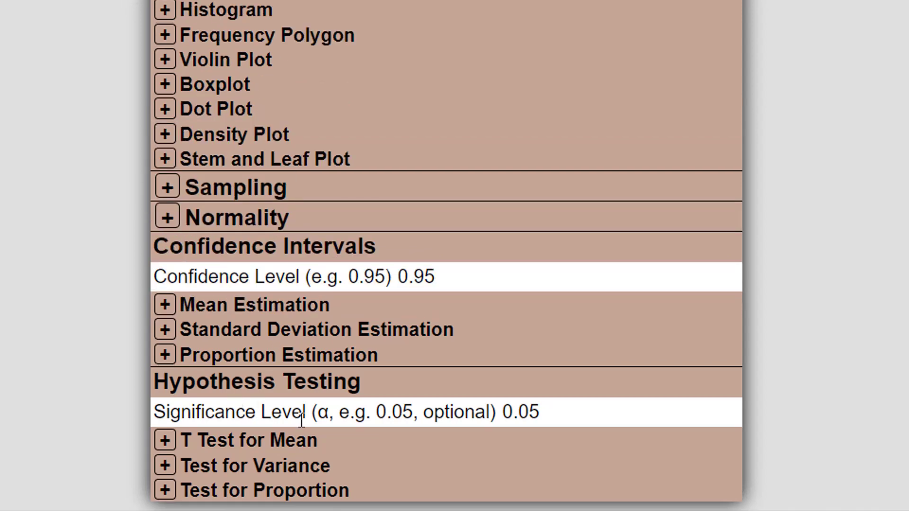
left_click(550, 416)
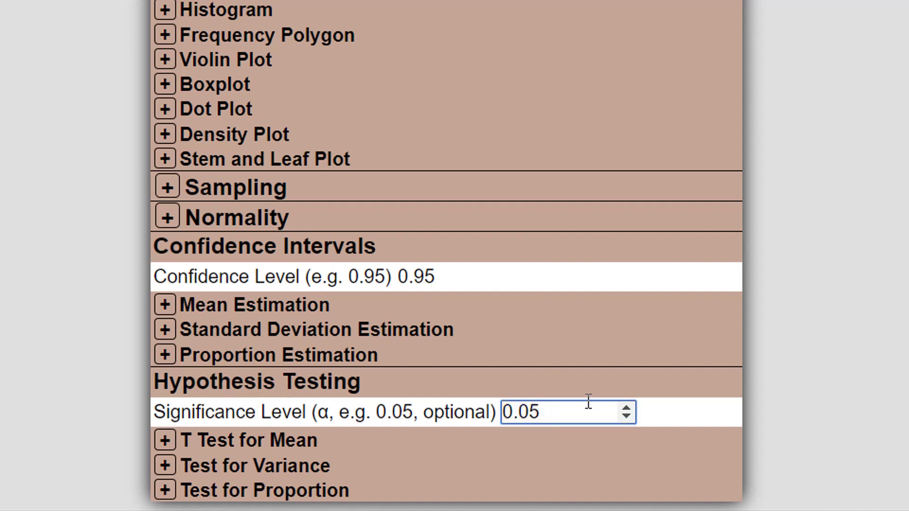
scroll(240, 493, "up", 3)
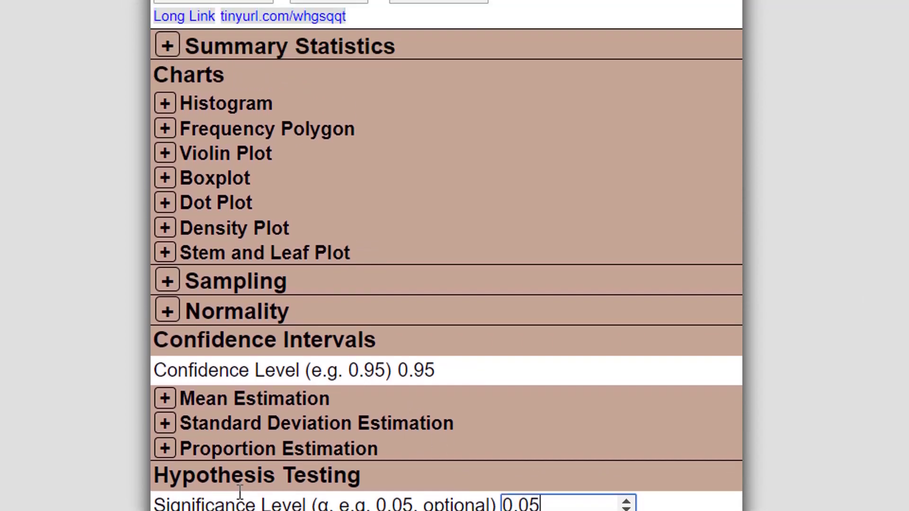
Step: Expand the histogram, download it as an image, and check its Save image as option
left_click(165, 158)
scroll(170, 166, "down", 3)
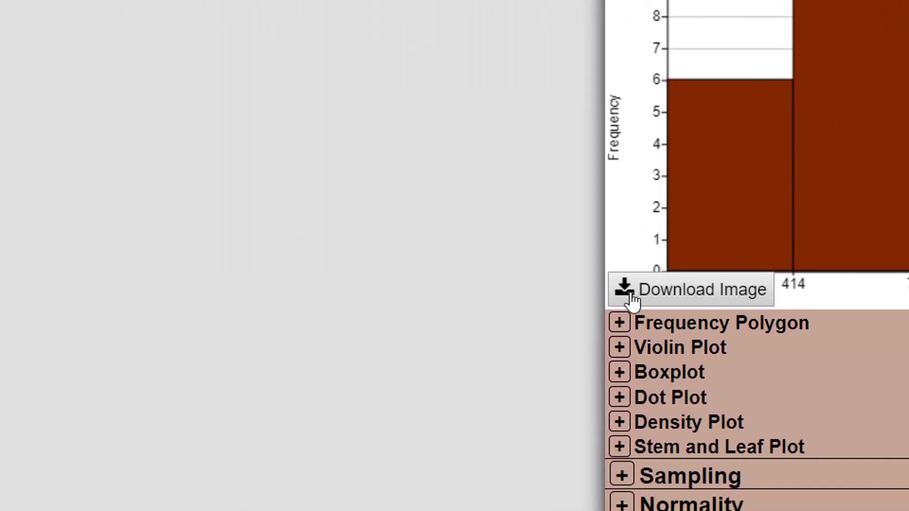
left_click(625, 289)
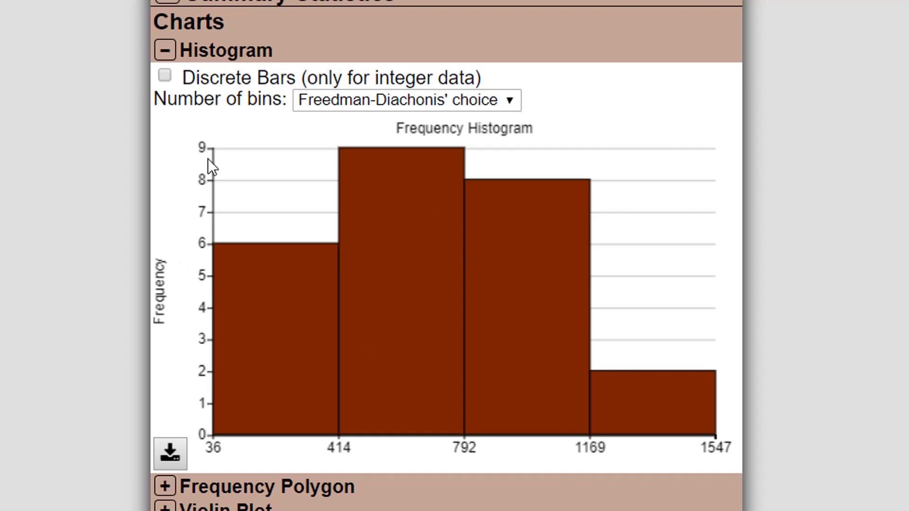
right_click(544, 240)
left_click(478, 254)
Step: Collapse the histogram, return to the page top, and show the list of analysis types
left_click(161, 56)
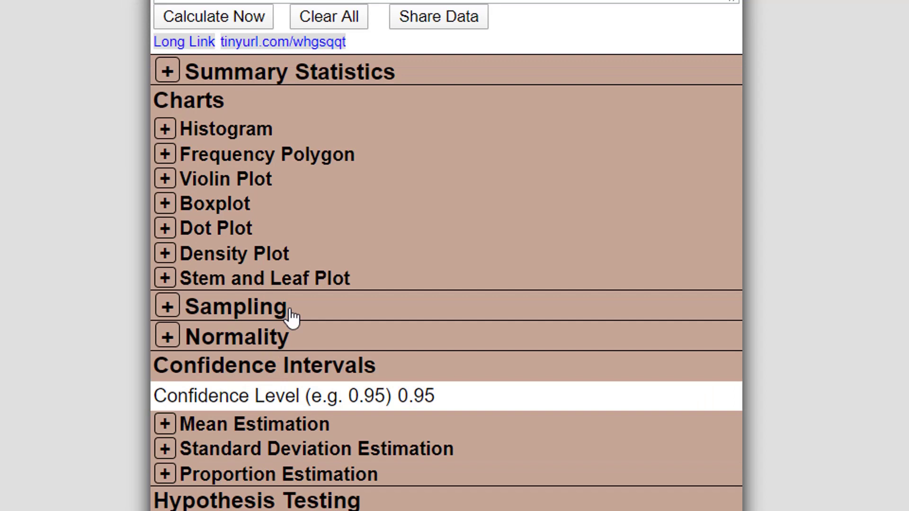
scroll(291, 317, "up", 1)
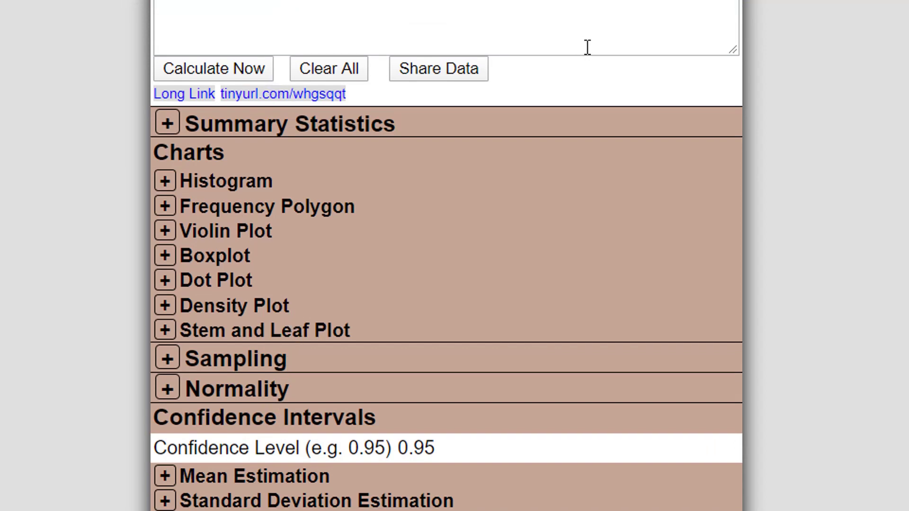
scroll(576, 178, "up", 5)
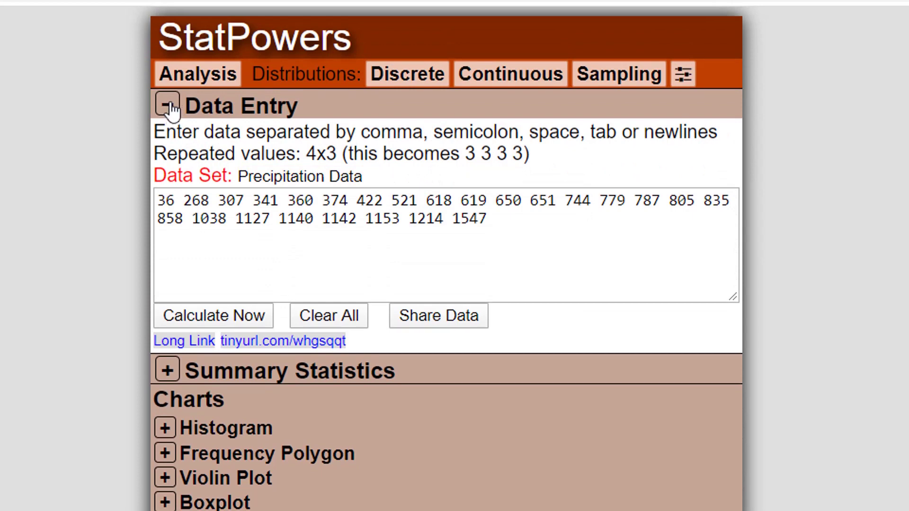
left_click(185, 78)
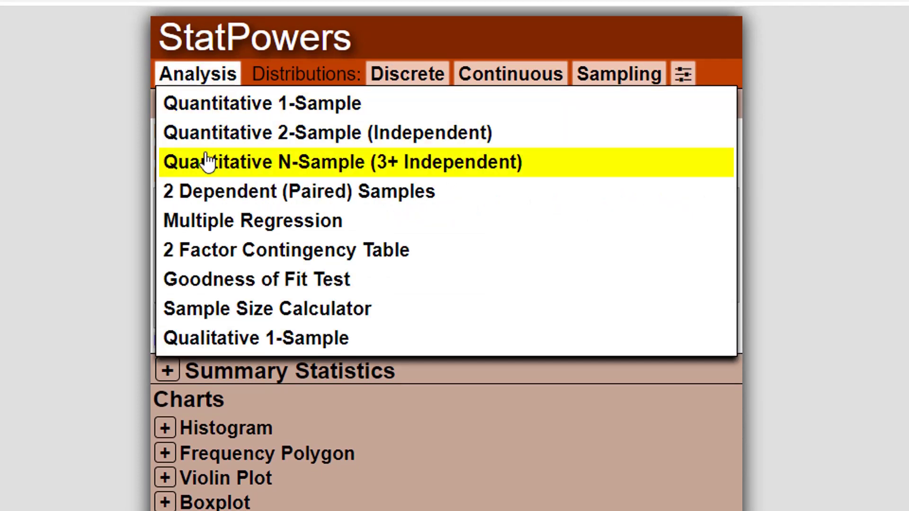